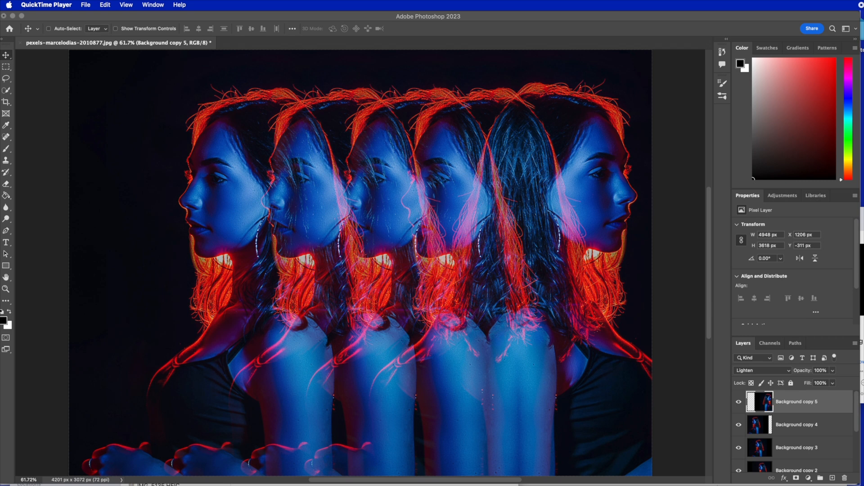
Delete all layers above the Background layer of the finished composite, down to and including Color Fill 1.
left_click(856, 416)
scroll(846, 444, "down", 4)
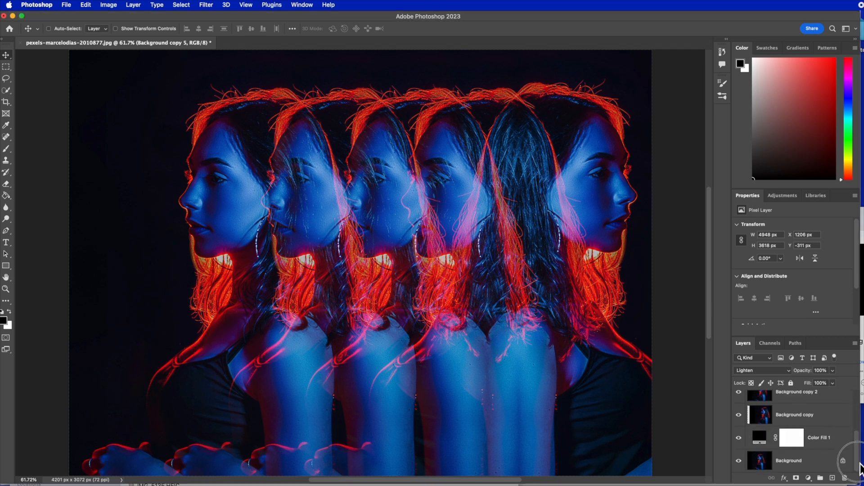
left_click(846, 445, "shift")
left_click_drag(846, 445, 845, 478)
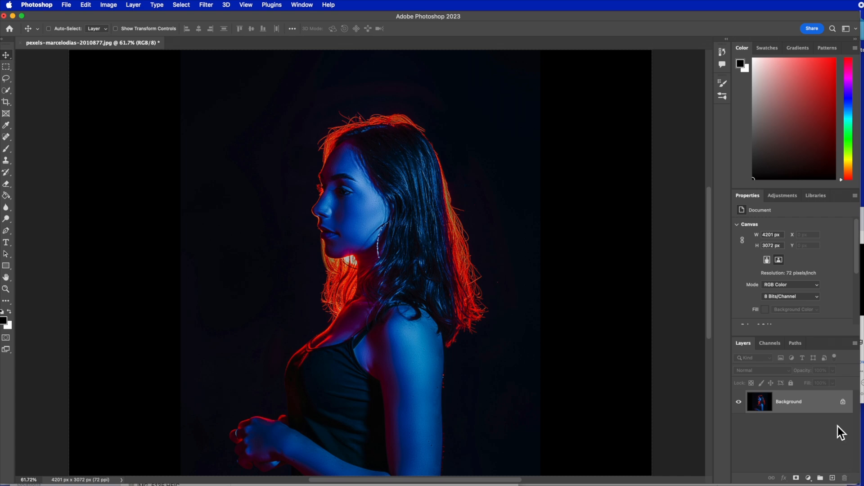
Add a Solid Color fill layer in black (000000) above the Background layer.
left_click(812, 479)
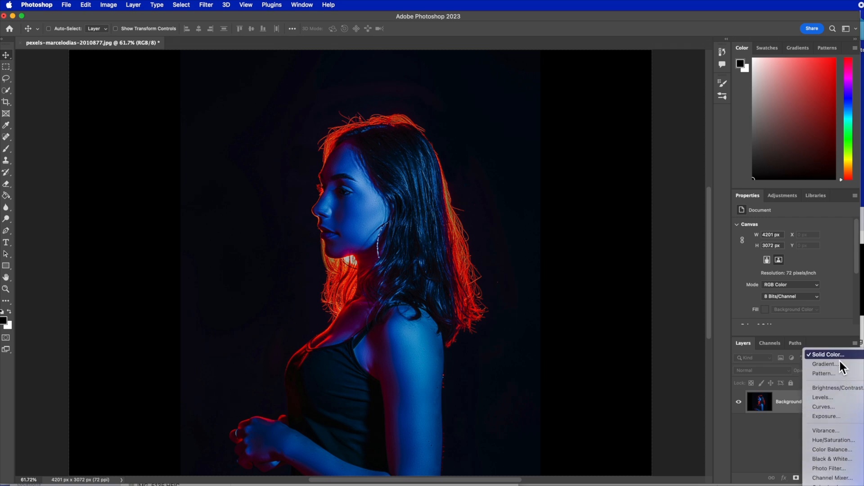
left_click(834, 358)
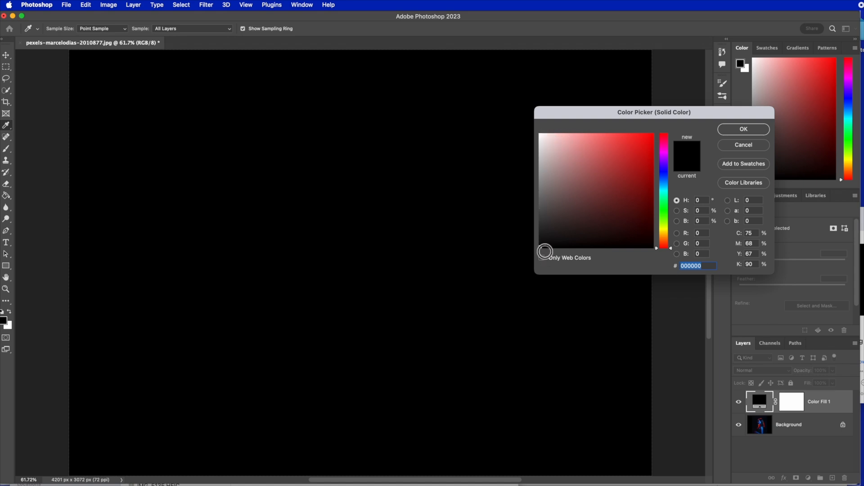
left_click(751, 131)
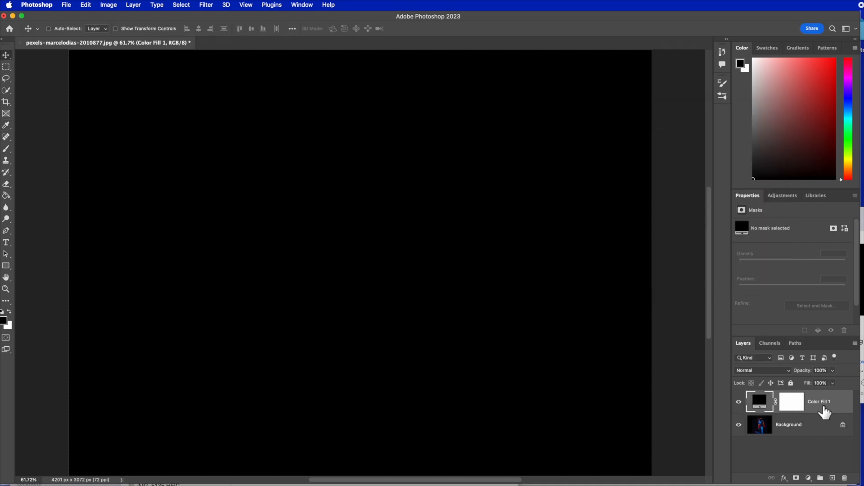
Duplicate the Background layer and place the copy above the Color Fill 1 layer.
left_click(804, 426)
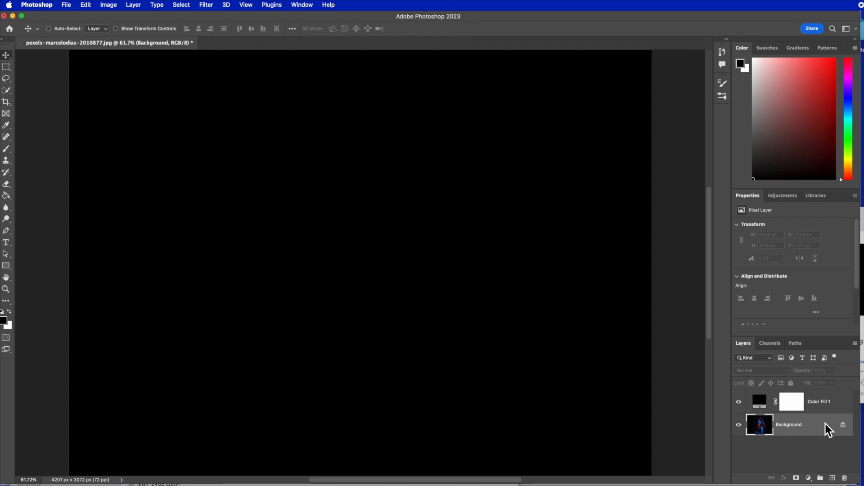
key("super+j")
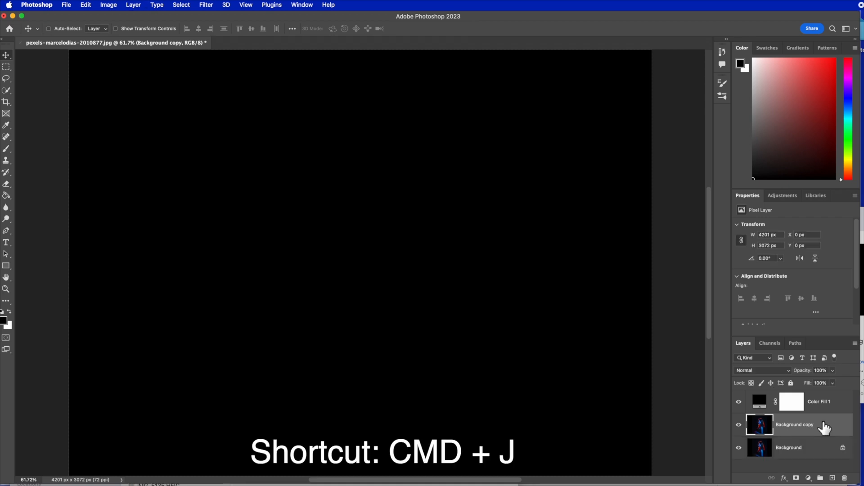
left_click_drag(825, 428, 828, 401)
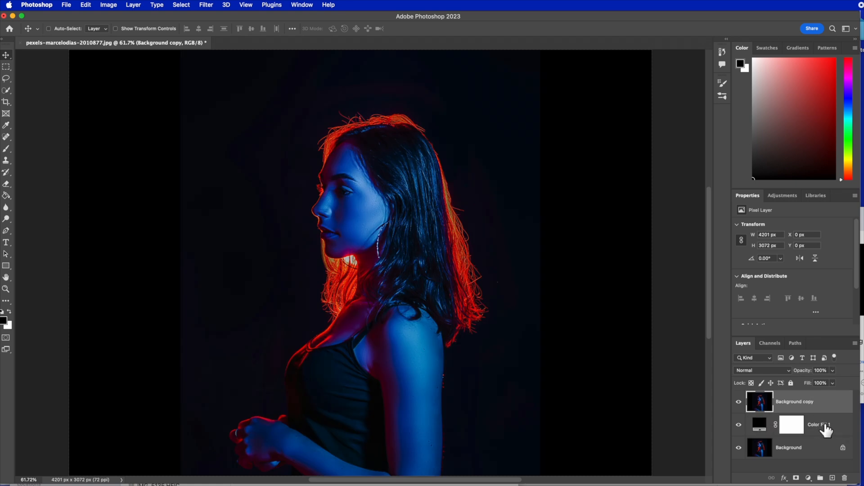
Scale Background copy from its centre to about 117% and move the woman towards the right side of the canvas.
key("super+t")
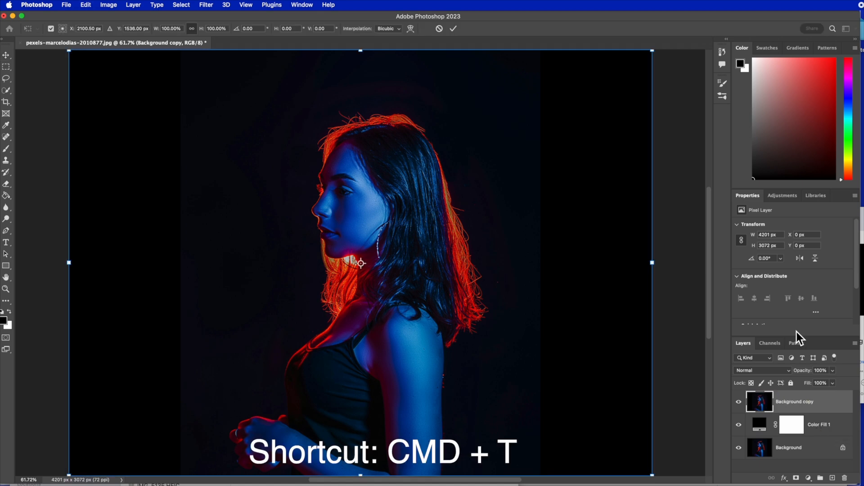
key("super+minus")
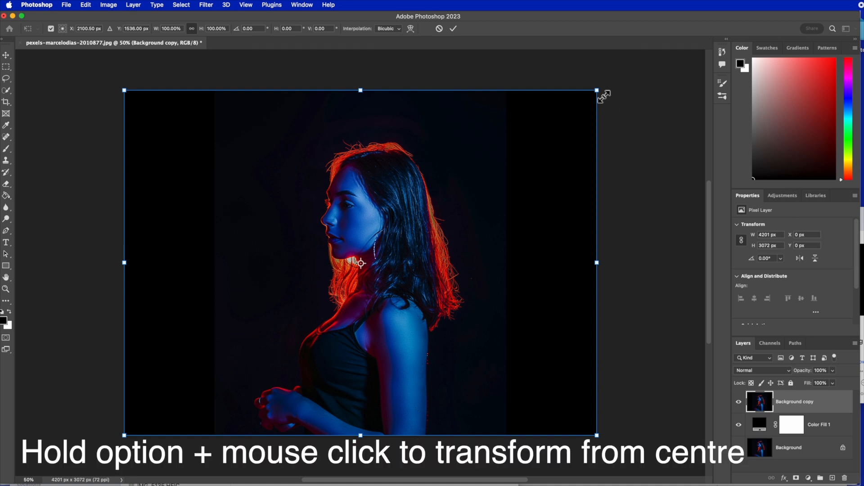
left_click_drag(601, 93, 640, 68)
left_click_drag(406, 282, 503, 286)
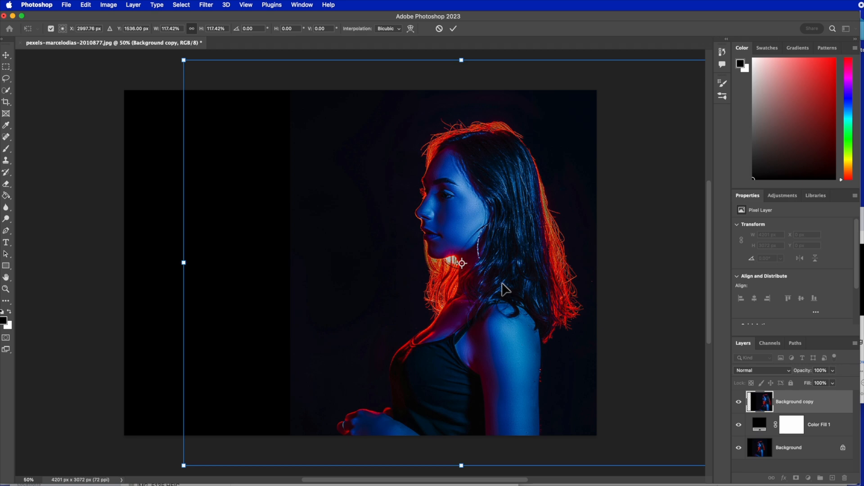
left_click(454, 29)
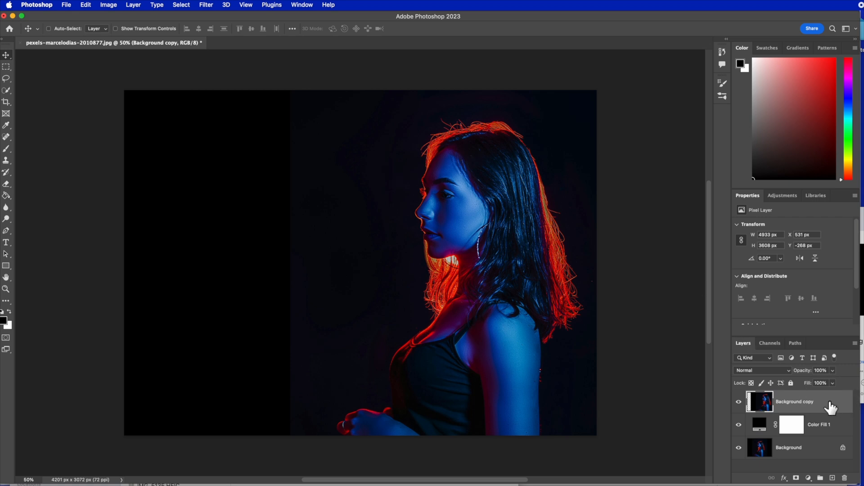
Overlay a duplicate of the enlarged layer in Lighten blend mode, shifted left to about X 0 px.
key("super+j")
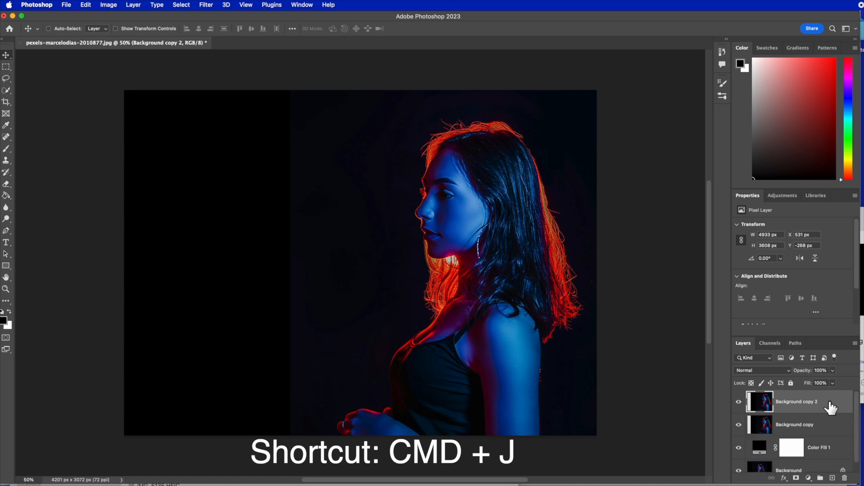
left_click(790, 371)
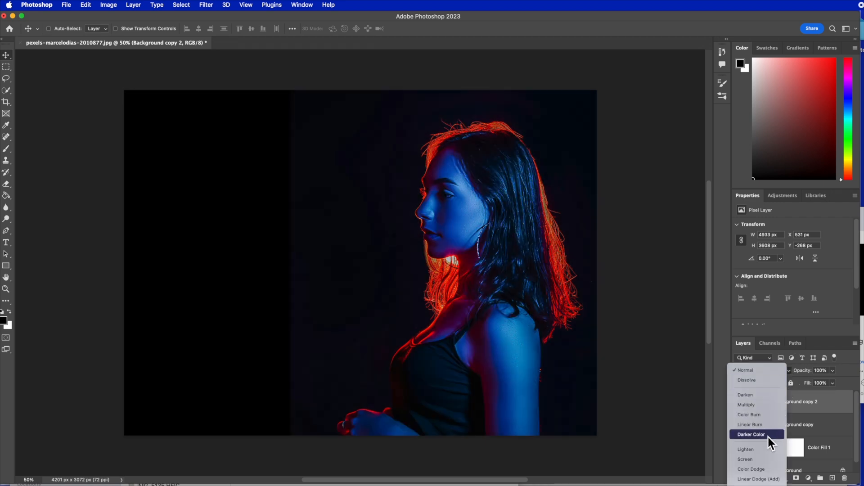
left_click(765, 450)
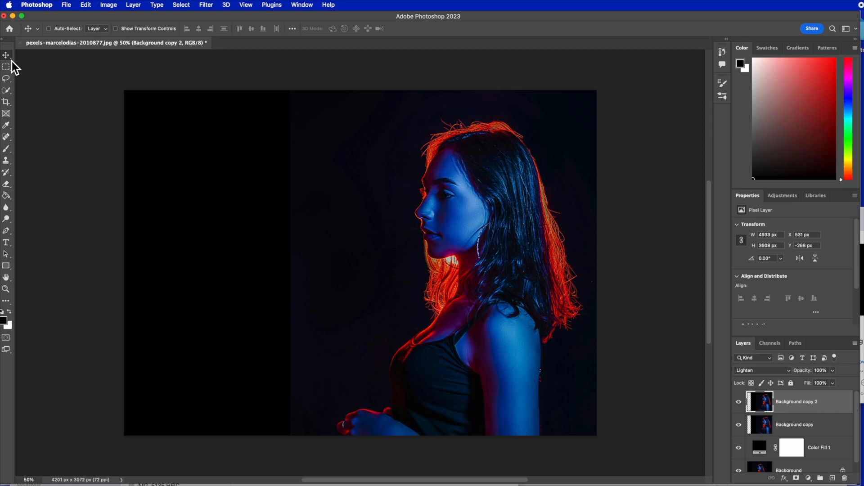
left_click_drag(466, 257, 418, 258)
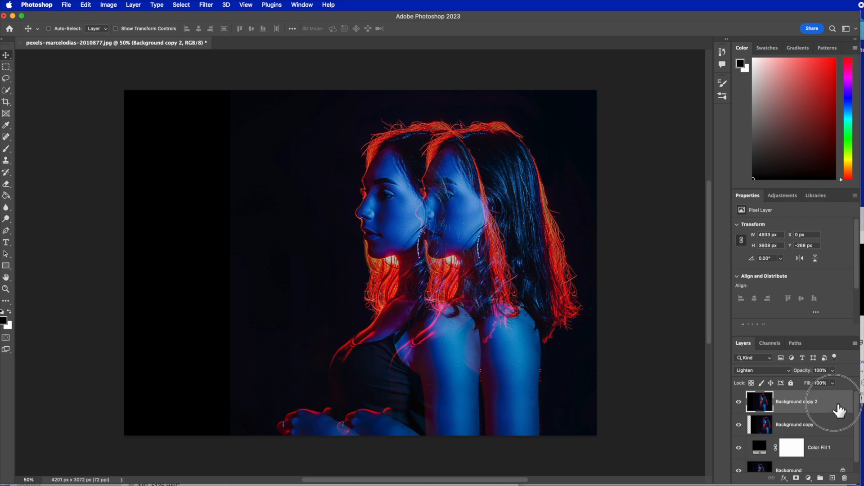
Add a layer mask to Background copy 2 and set up a Soft Round brush of about 134 px.
left_click(796, 478)
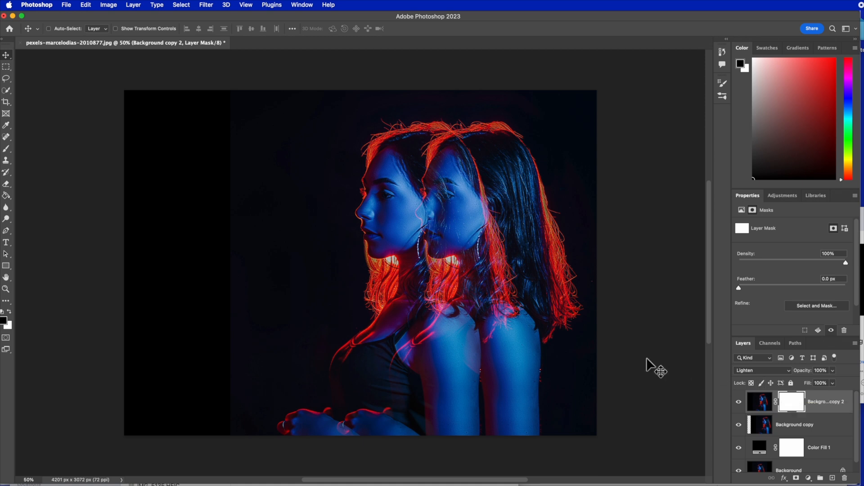
key("b")
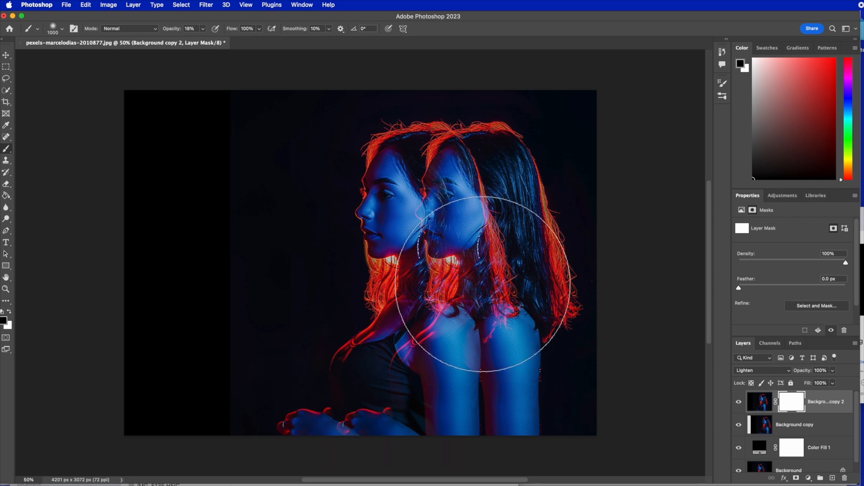
left_click(62, 29)
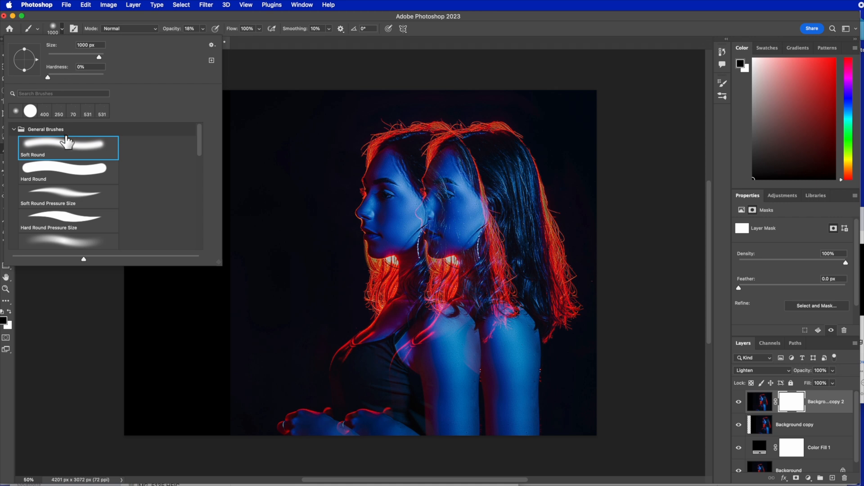
left_click_drag(99, 57, 64, 58)
left_click_drag(83, 60, 85, 60)
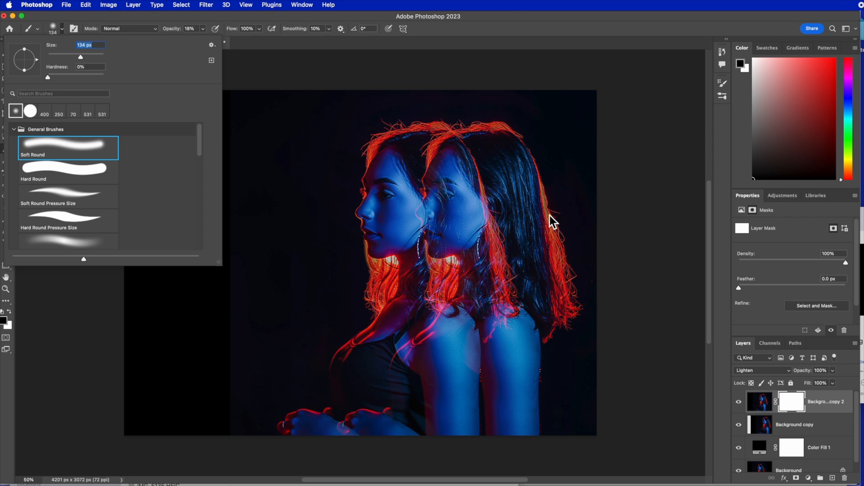
left_click(472, 208)
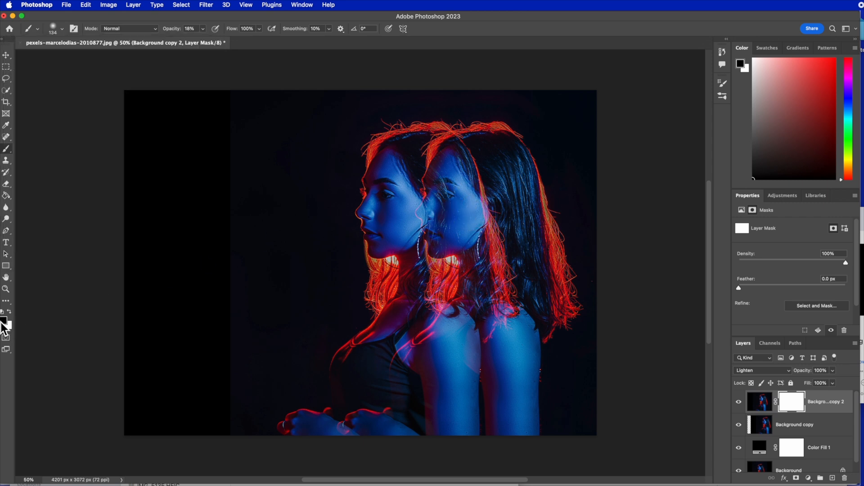
Paint black on the layer mask over the right-hand face to hide the overlapping hair, raising the brush opacity to 100%.
left_click(447, 200)
mouse_move(443, 189)
left_mouse_down()
mouse_move(441, 181)
mouse_move(450, 217)
left_mouse_up()
left_click_drag(442, 197, 443, 205)
left_click(203, 29)
mouse_move(450, 205)
left_mouse_down()
mouse_move(441, 236)
mouse_move(434, 192)
mouse_move(445, 239)
mouse_move(456, 225)
mouse_move(440, 242)
mouse_move(441, 181)
left_mouse_up()
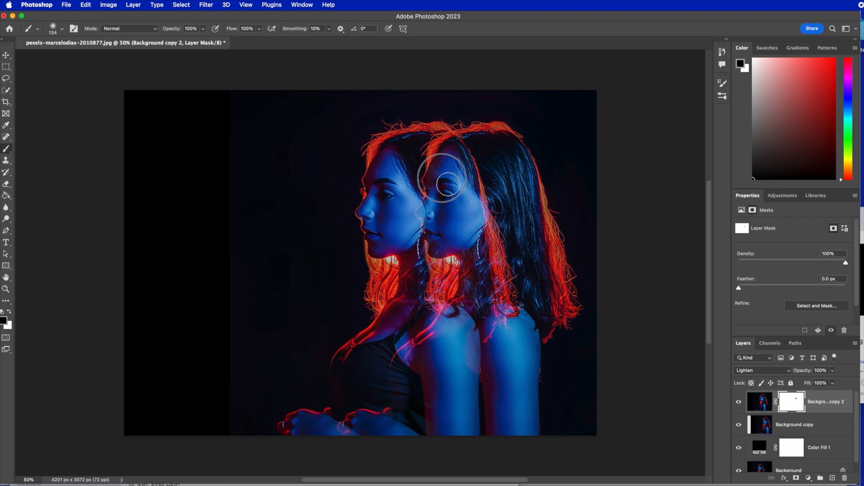
Duplicate the masked Background copy 2 layer and move the duplicate left to about X -419 px.
left_click(841, 402)
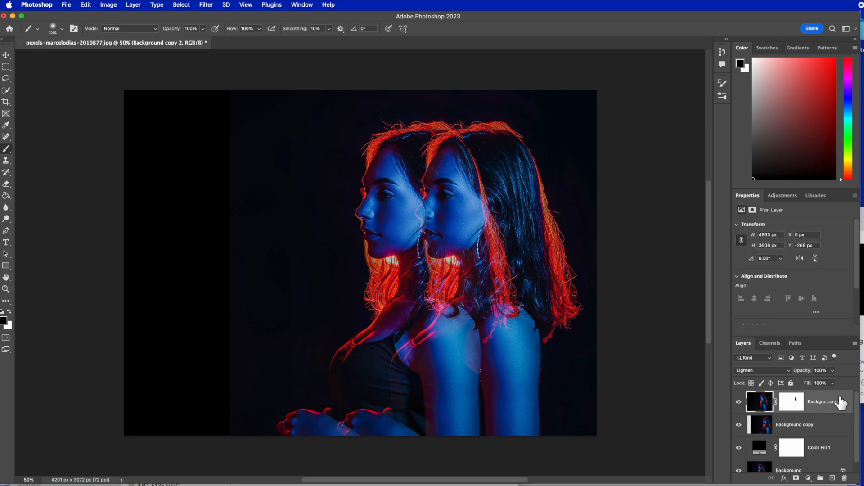
key("super+j")
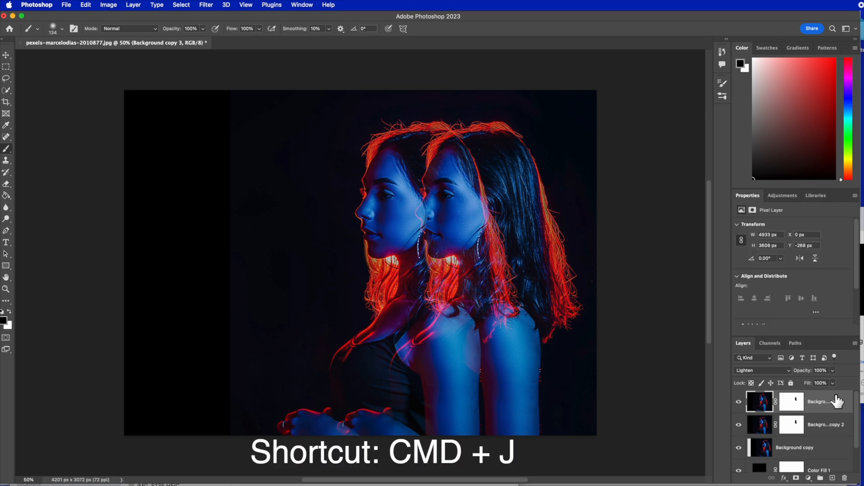
key("v")
mouse_move(388, 336)
left_mouse_down()
mouse_move(376, 325)
mouse_move(334, 319)
mouse_move(345, 318)
left_mouse_up()
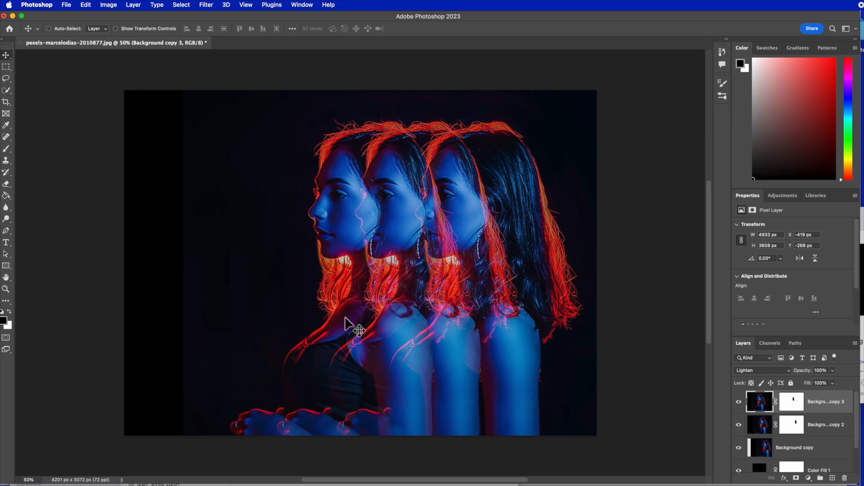
Add two more duplicates of the masked layer, each stepped farther left, with the last at about X -1294 px.
key("super+j")
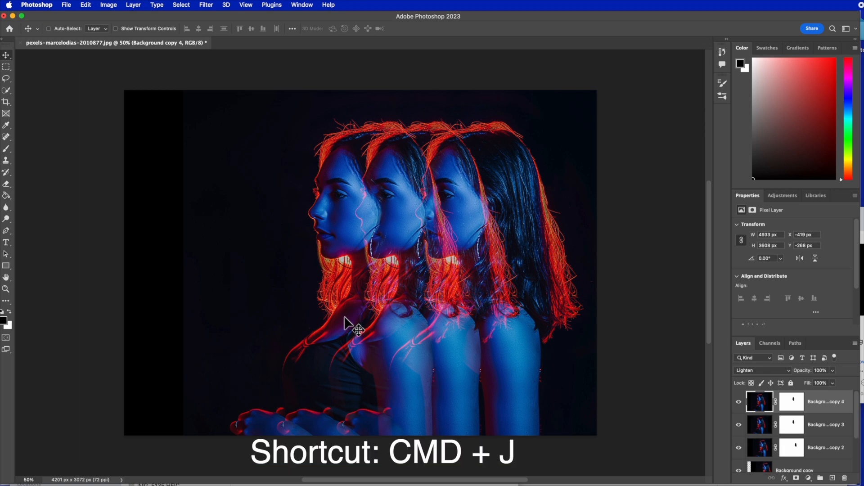
left_click_drag(361, 226, 240, 212)
key("super+j")
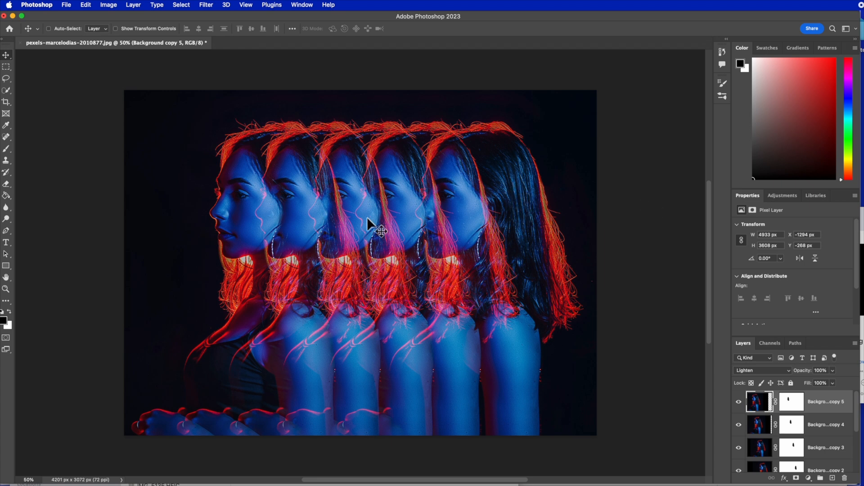
Add a horizontally flipped duplicate of the leftmost figure's layer and move it right to about X 1209 px.
key("super+j")
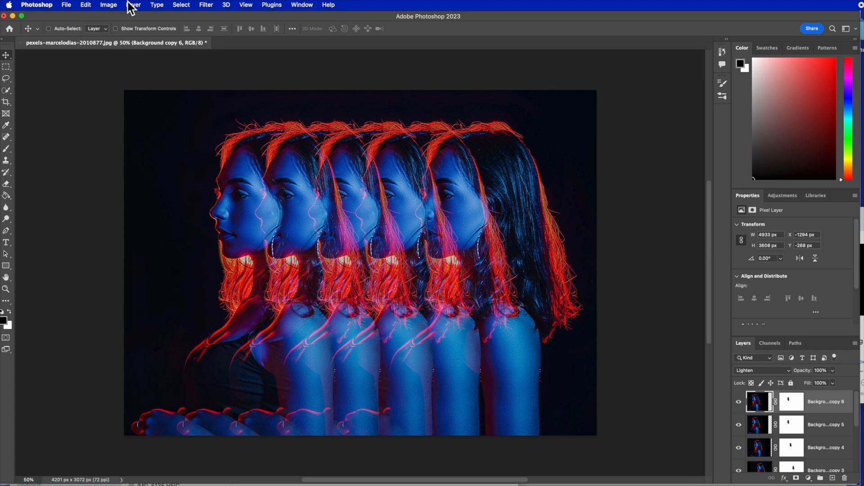
left_click(86, 5)
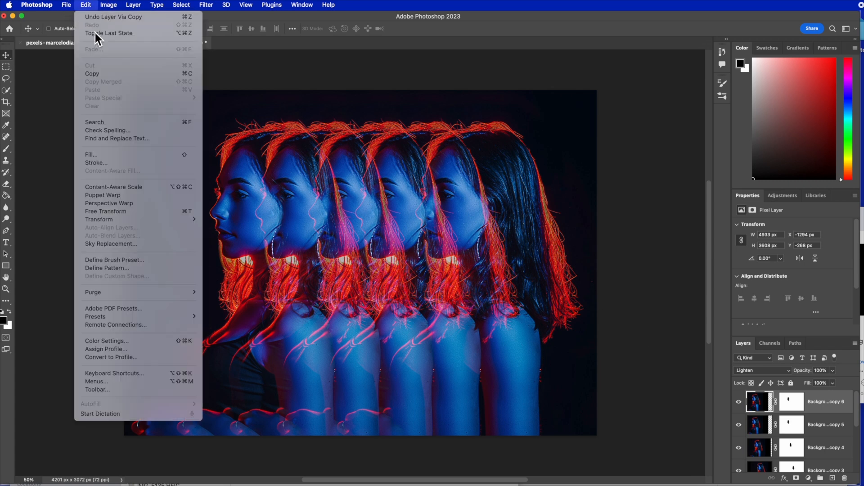
mouse_move(118, 220)
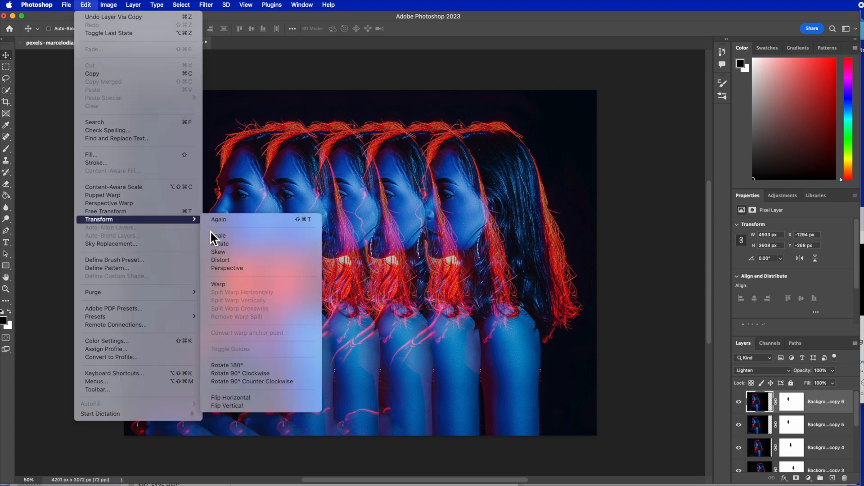
left_click(278, 399)
left_click_drag(201, 230, 494, 235)
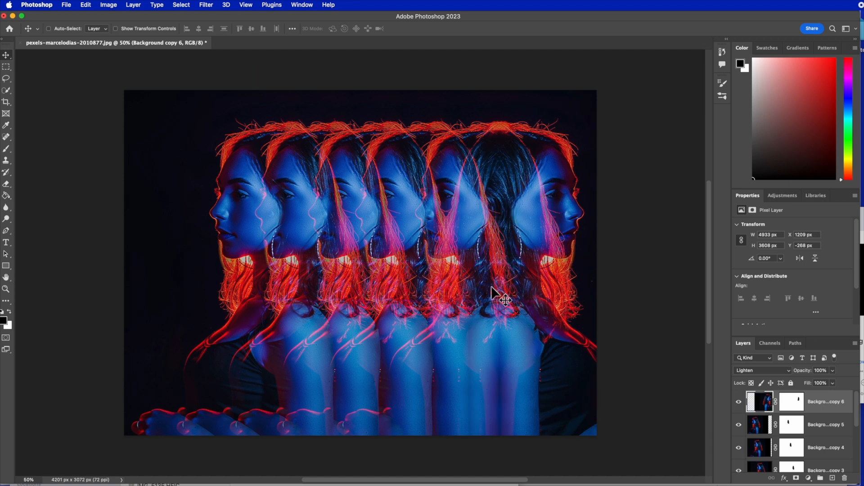